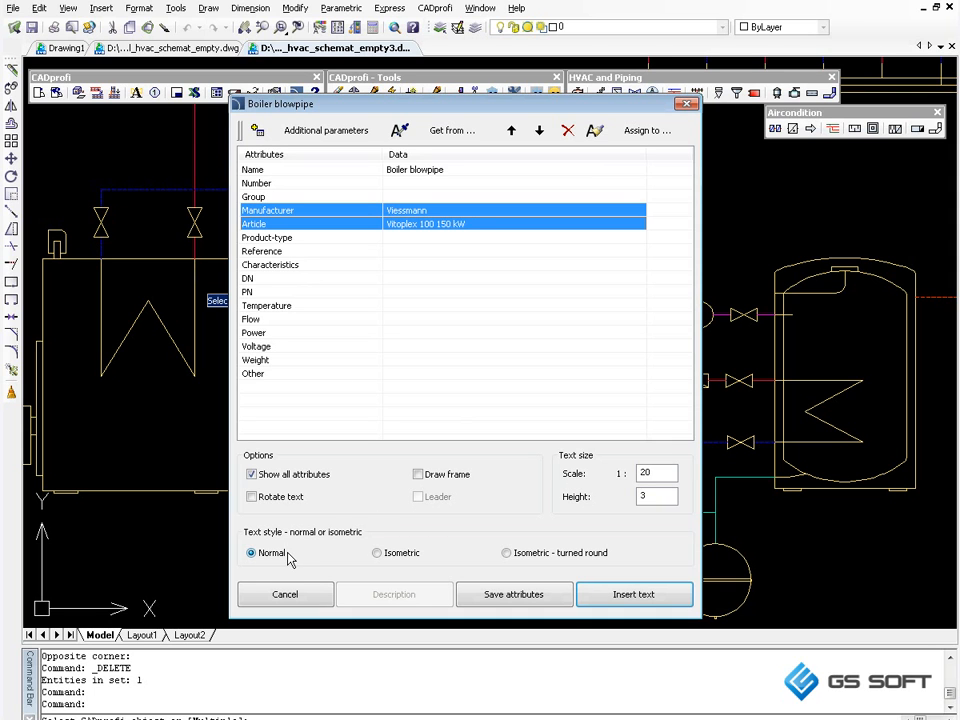
Step: Insert the boiler's Manufacturer and Article attributes as normal text inside the lower part of the boiler
click(600, 596)
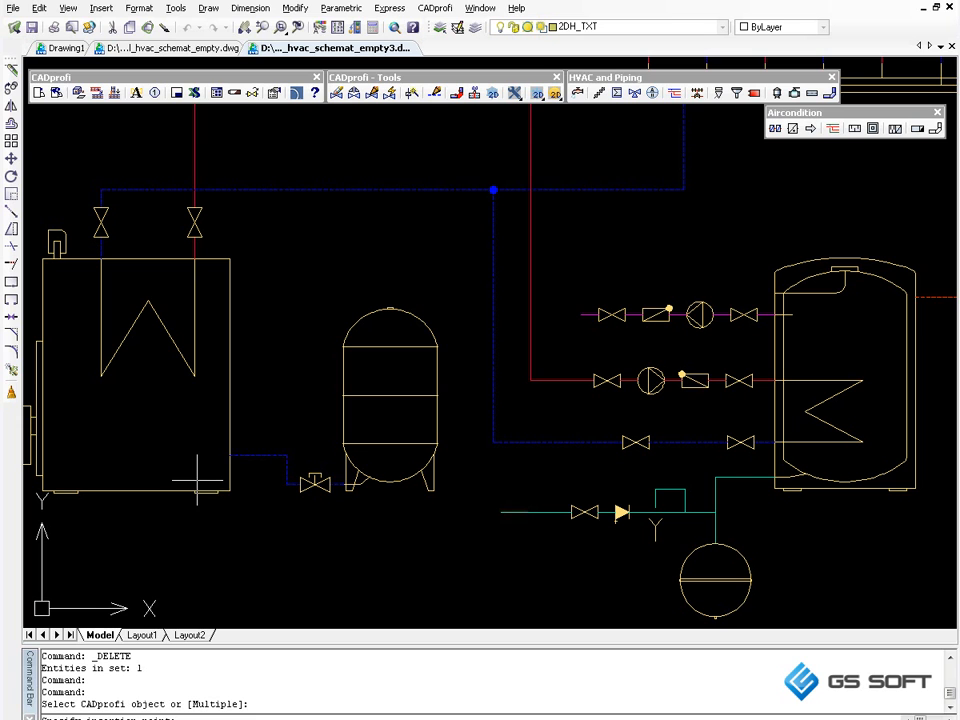
click(61, 414)
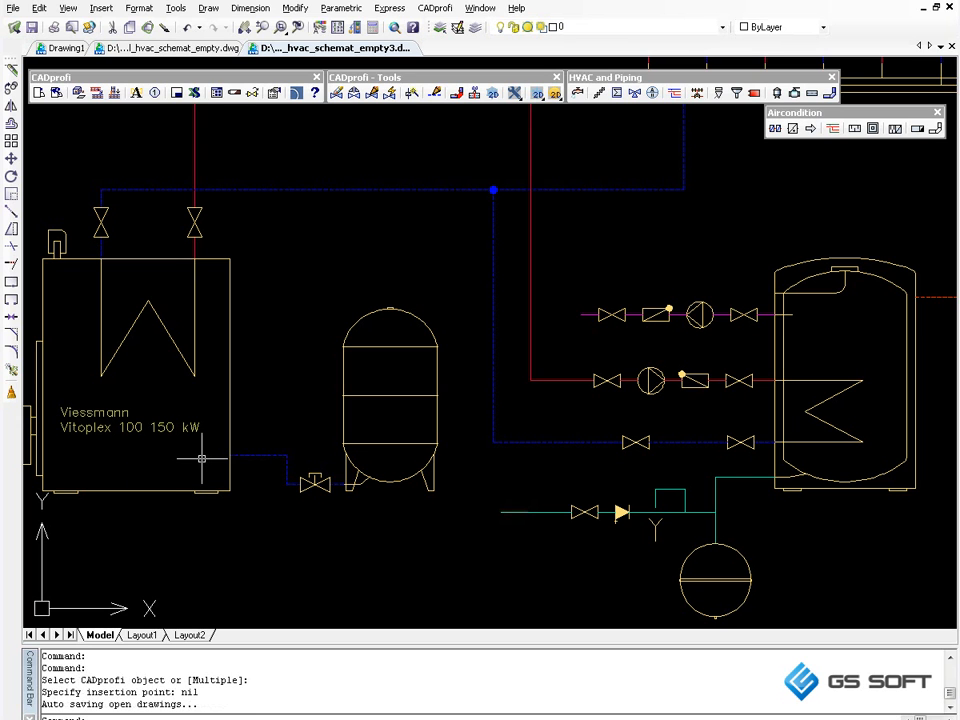
Step: Label the vertical diaphragm tank with its Manufacturer attribute as framed text with a leader, placed just below the tank
click(138, 93)
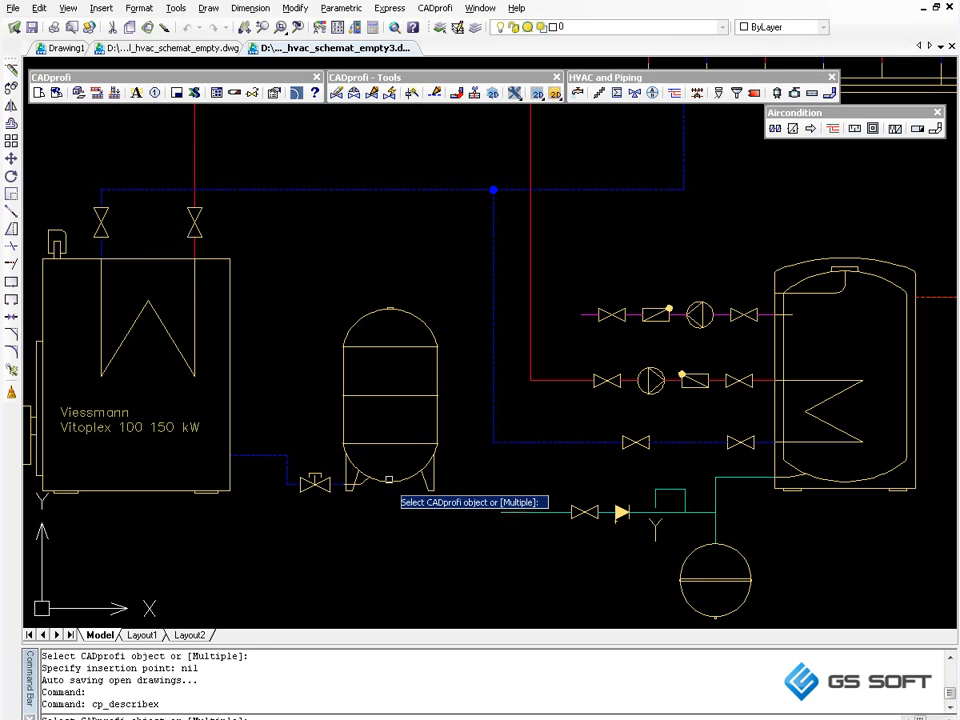
click(393, 488)
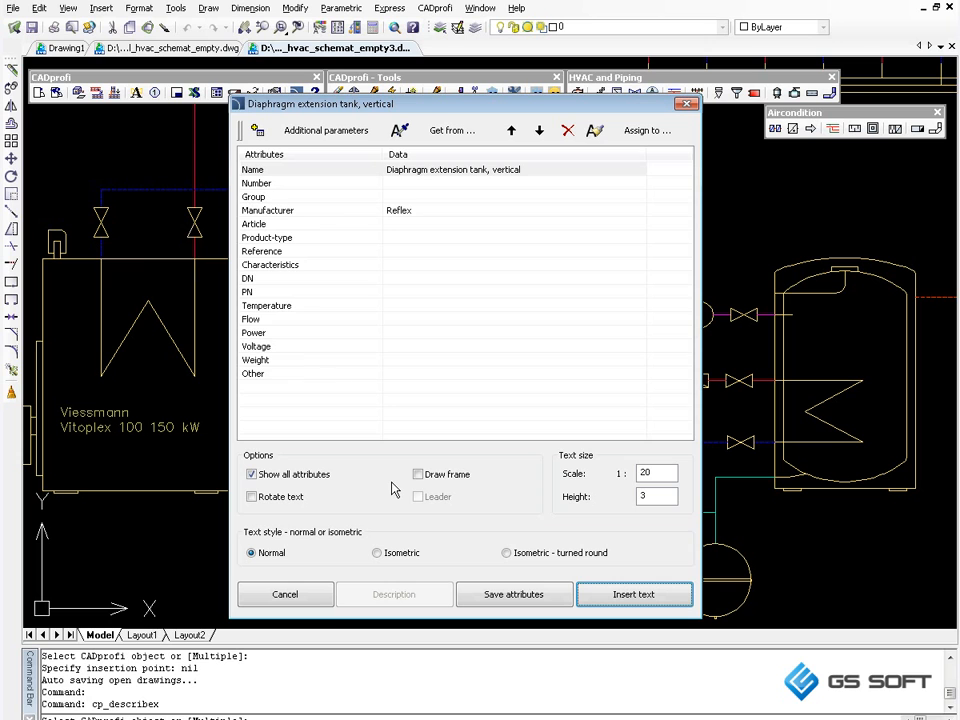
click(278, 211)
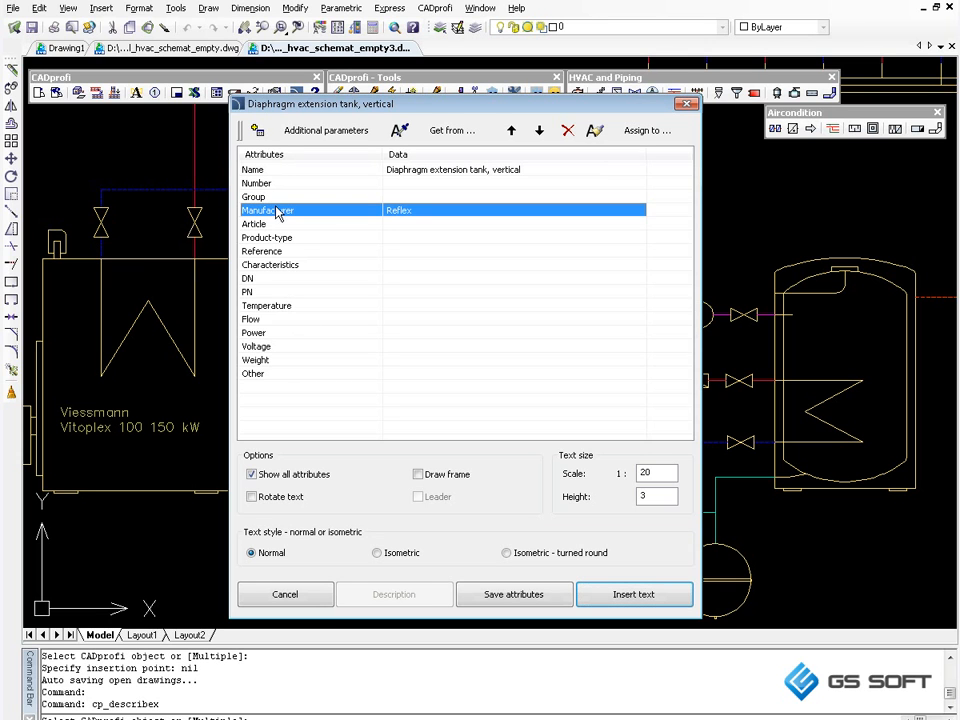
click(418, 475)
click(418, 496)
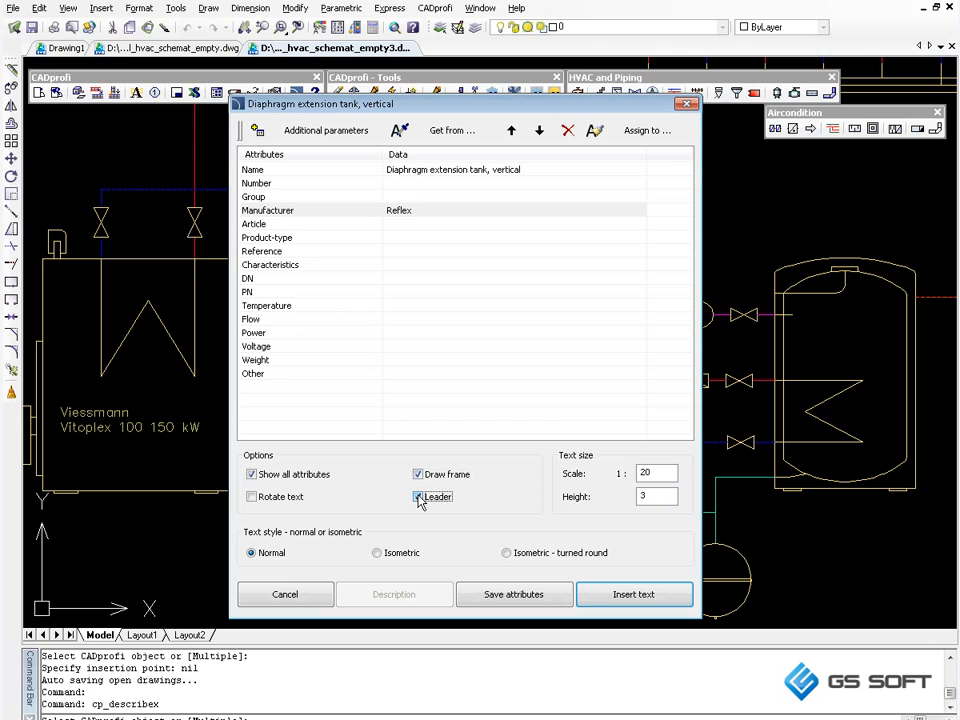
click(596, 600)
click(345, 400)
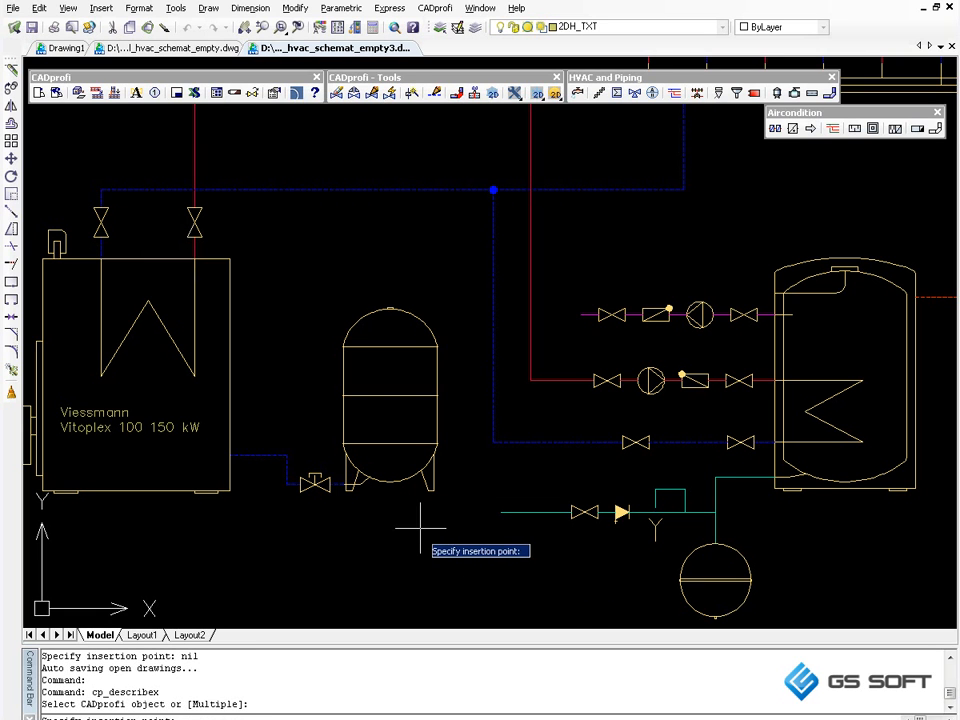
click(411, 527)
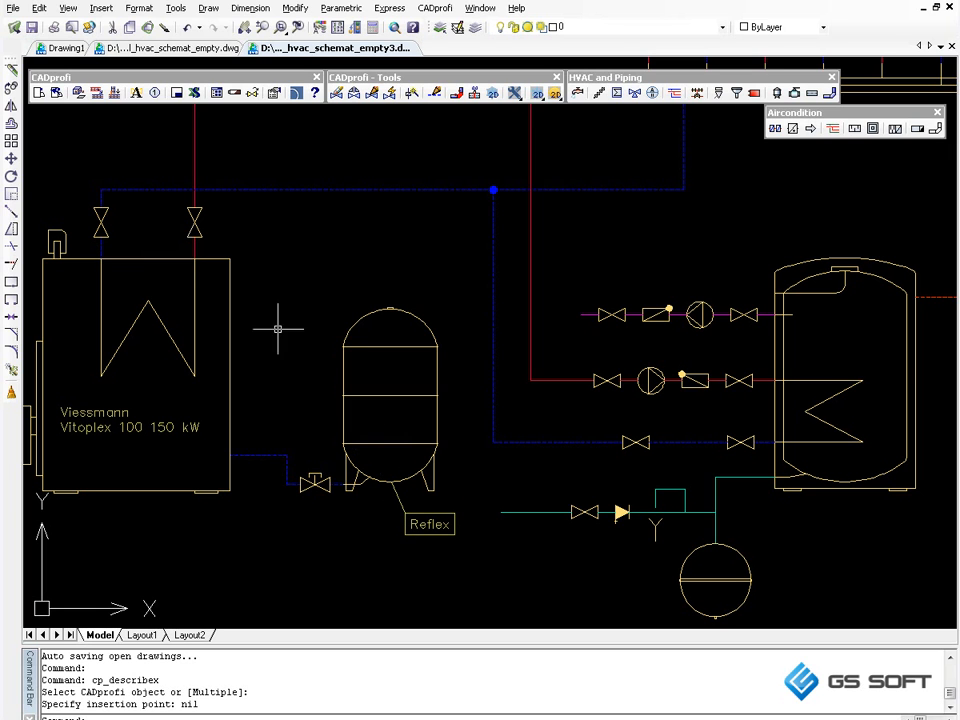
Step: Describe the stop valve beside the storage tank on the magenta line, setting its Manufacturer attribute to Gestra
click(136, 93)
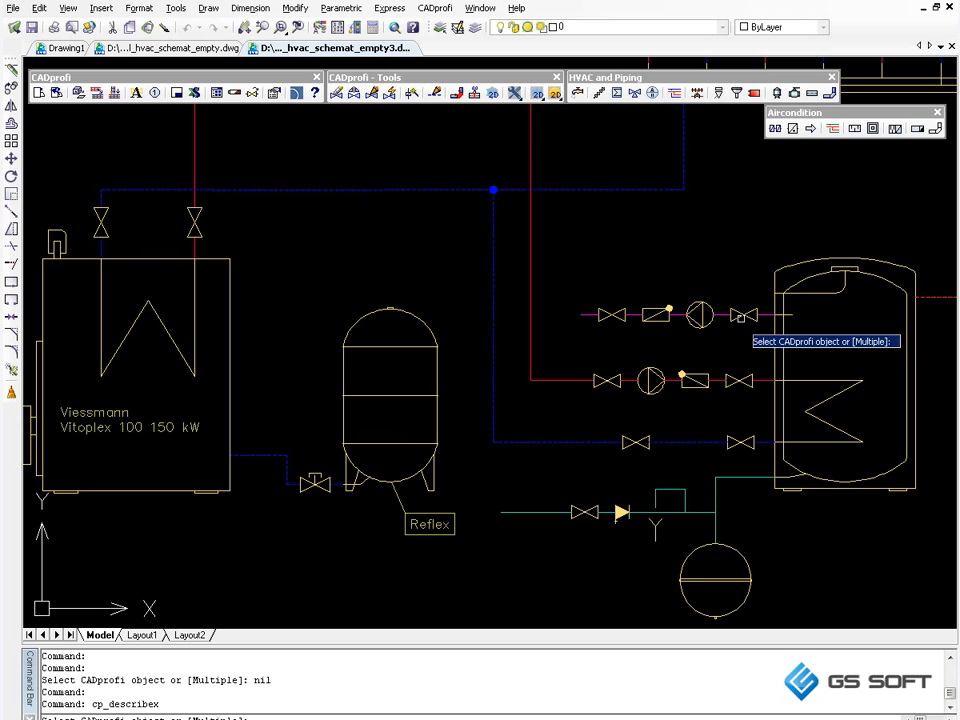
click(744, 316)
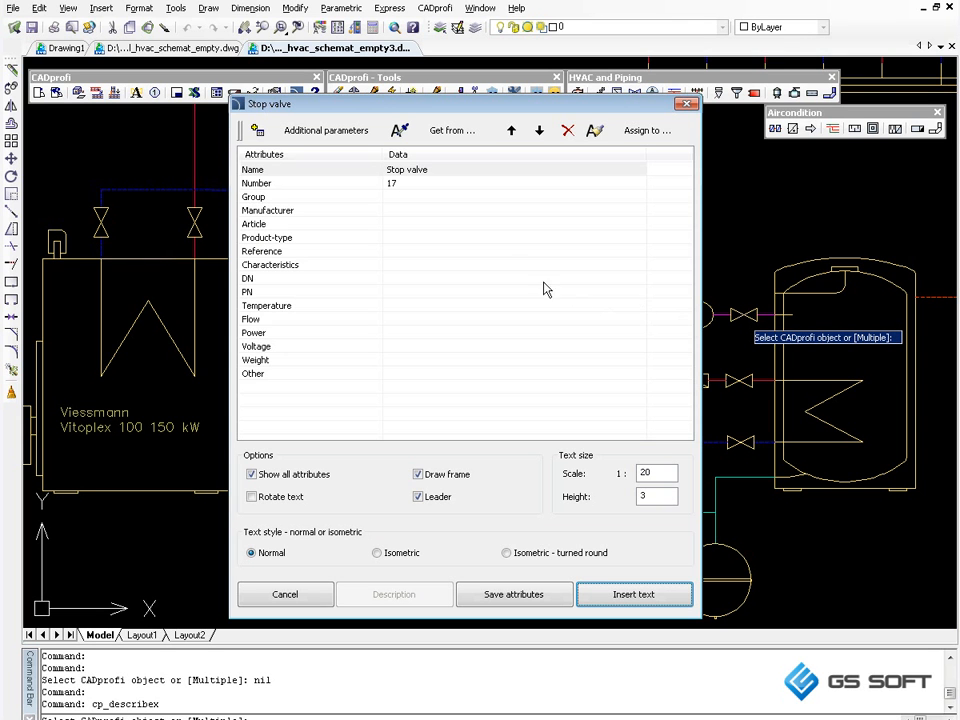
click(401, 210)
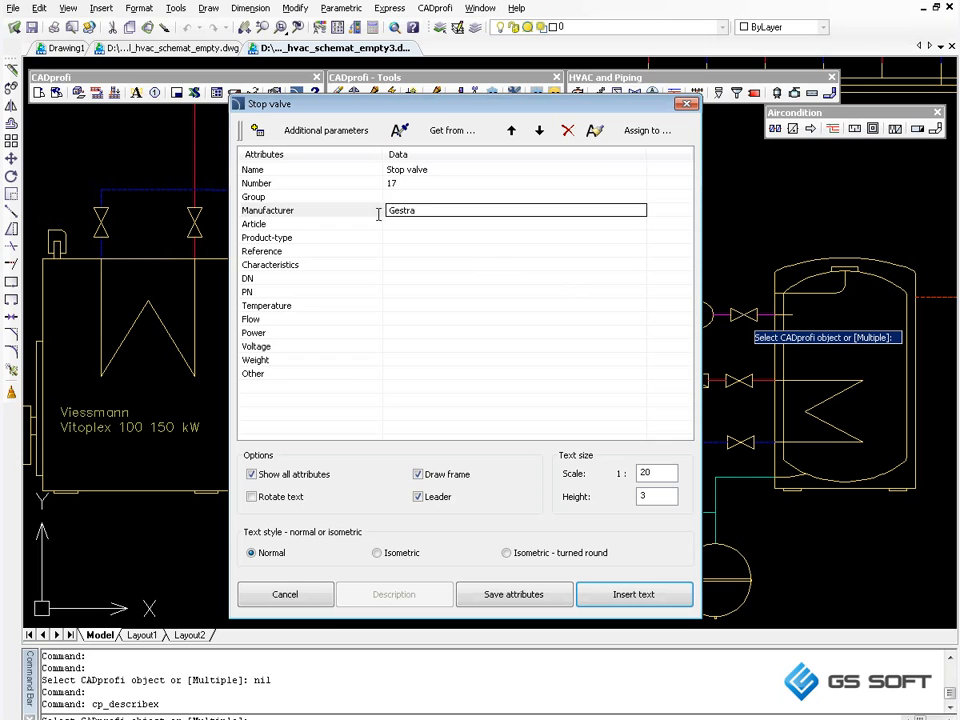
Step: Assign the valve's Manufacturer attribute to the six other stop valves on the magenta, red, blue and green lines, and save the attributes
click(338, 211)
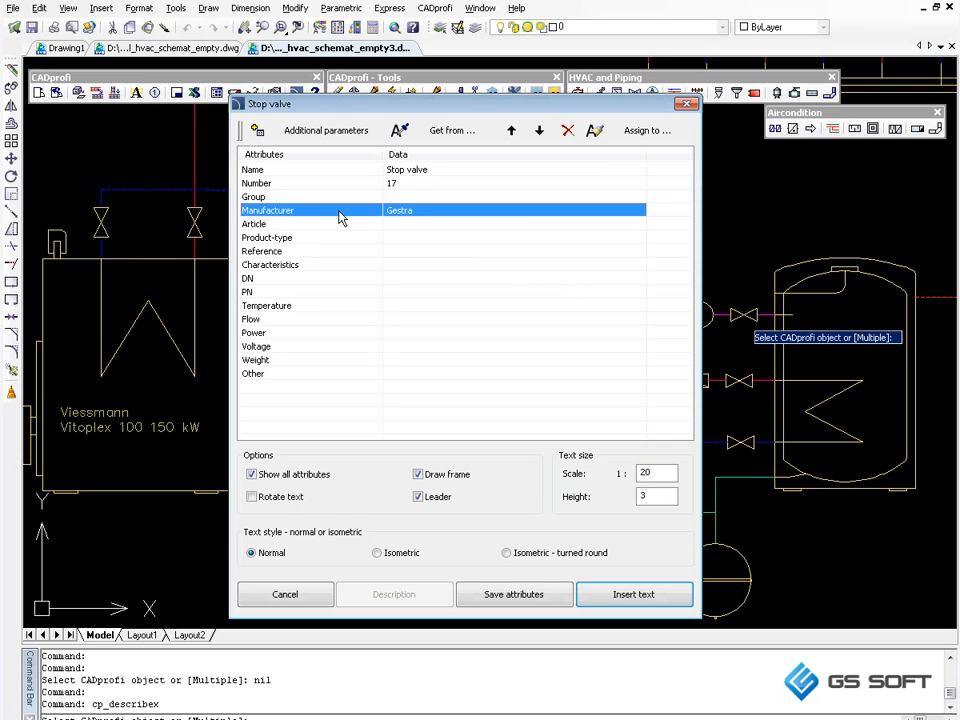
click(637, 137)
click(611, 313)
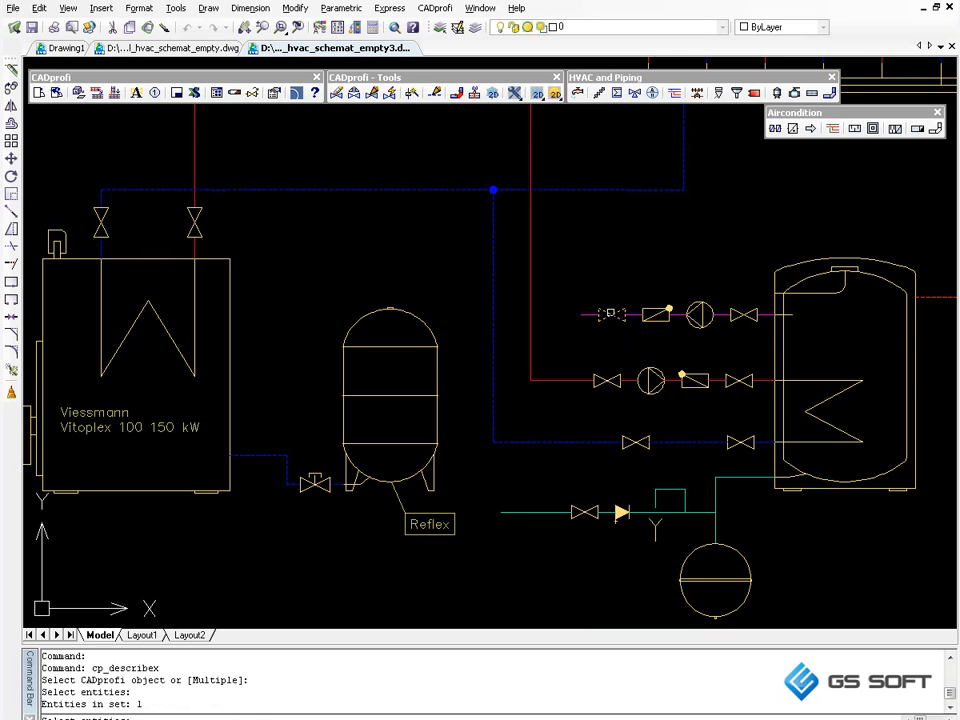
click(607, 380)
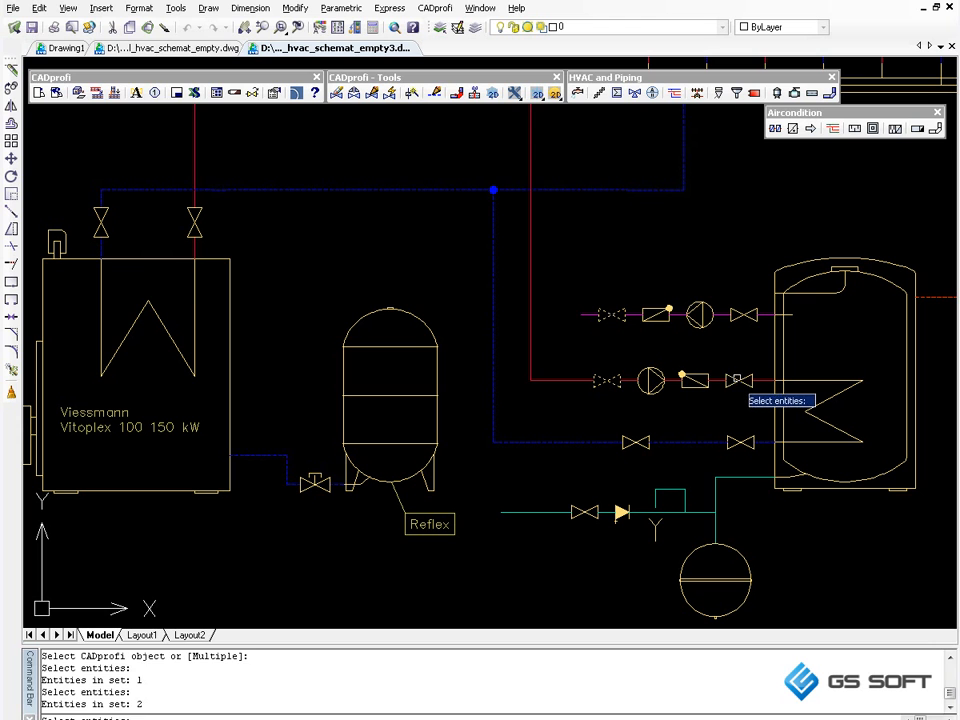
click(737, 379)
click(738, 441)
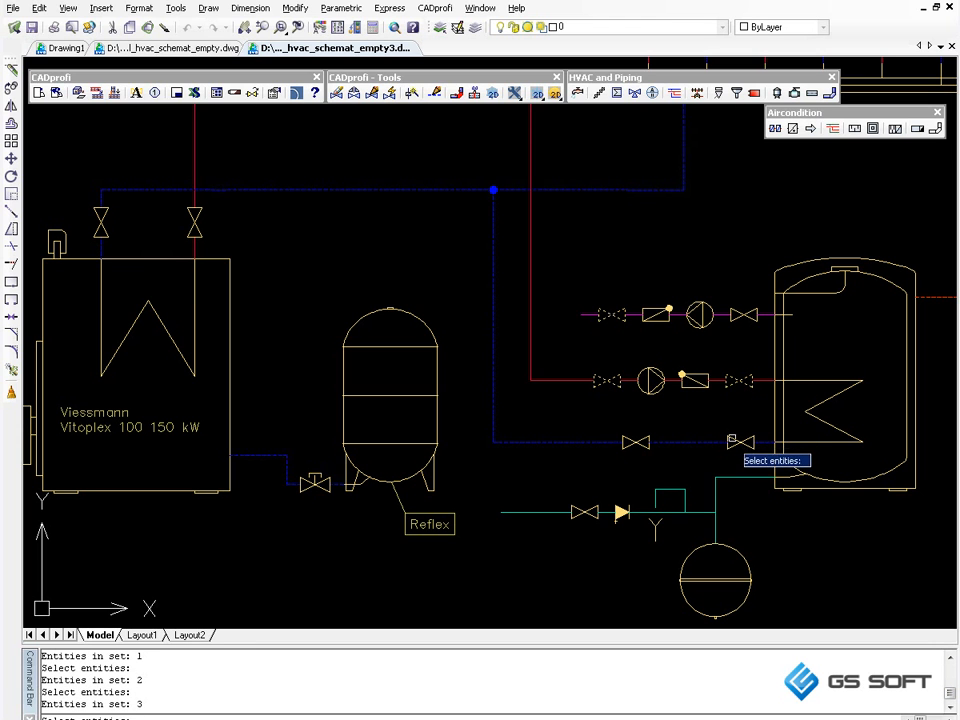
click(625, 440)
click(578, 509)
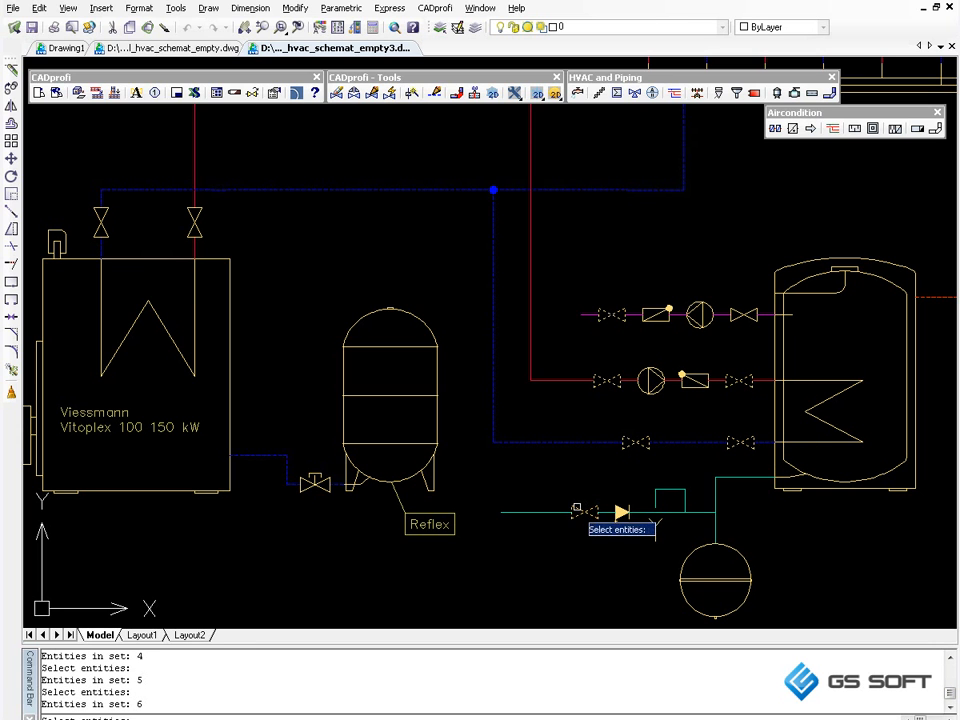
key(Return)
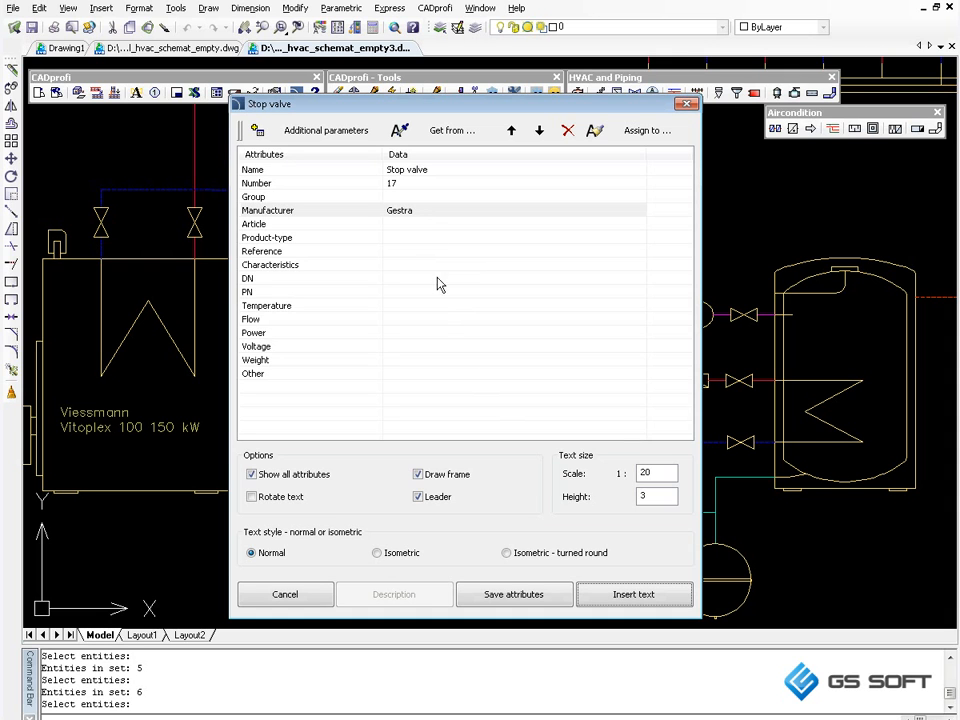
click(477, 604)
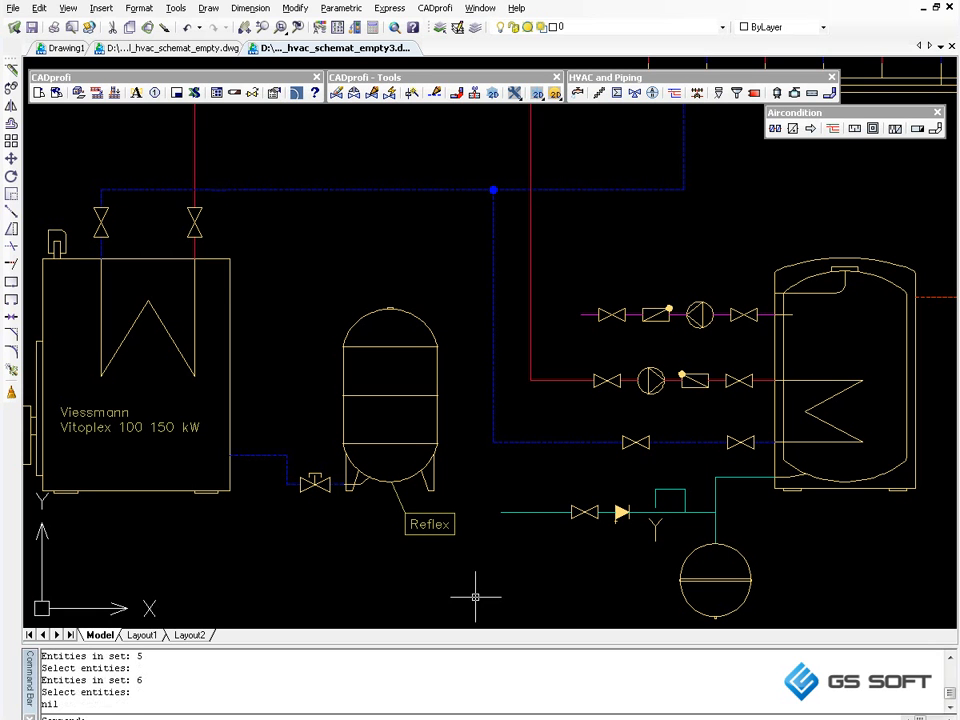
Step: Check the attributes of the first stop valve on the red line and of the pump on the magenta line
click(136, 93)
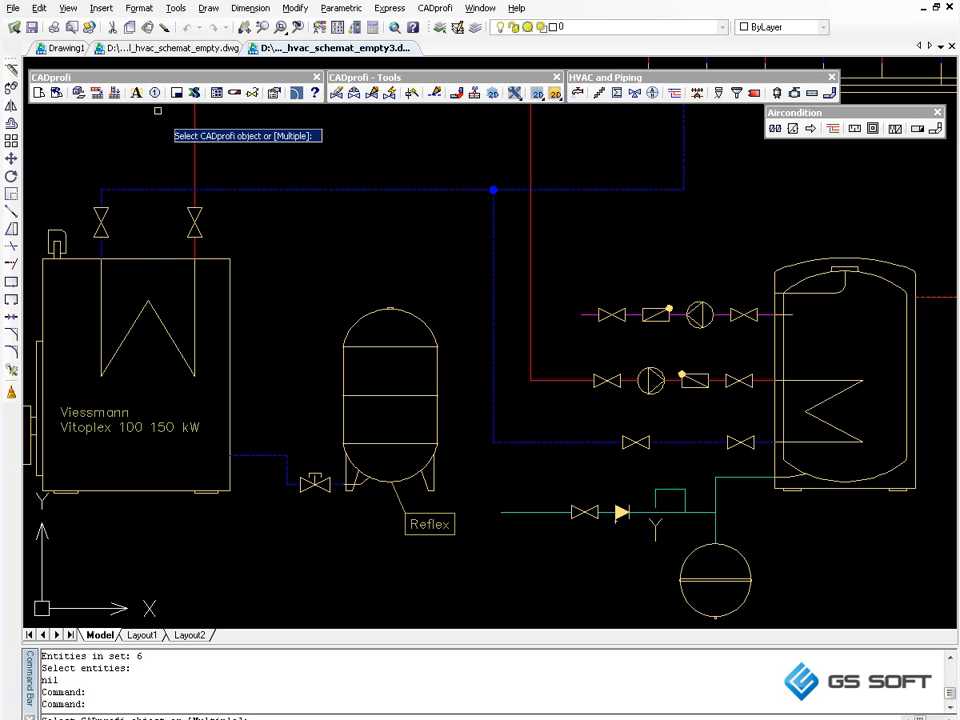
click(598, 379)
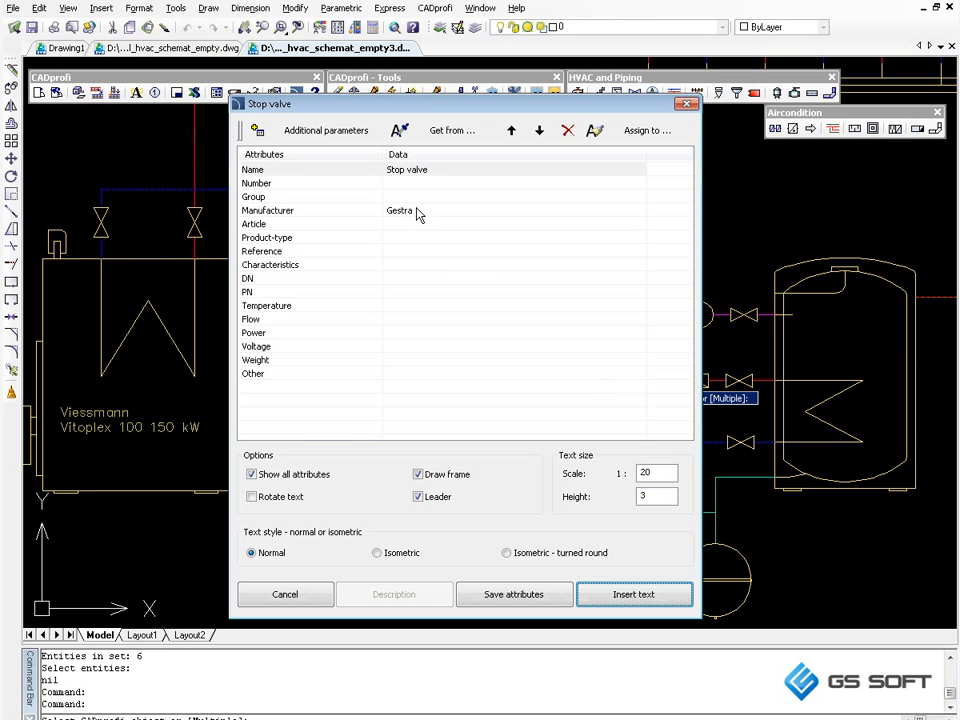
click(686, 104)
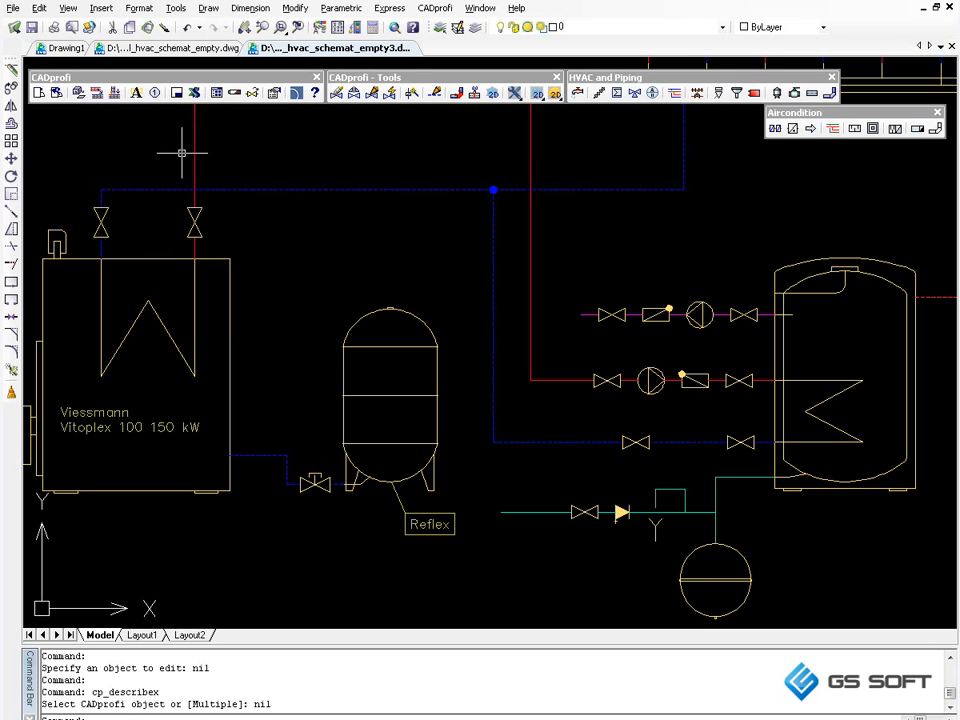
click(137, 93)
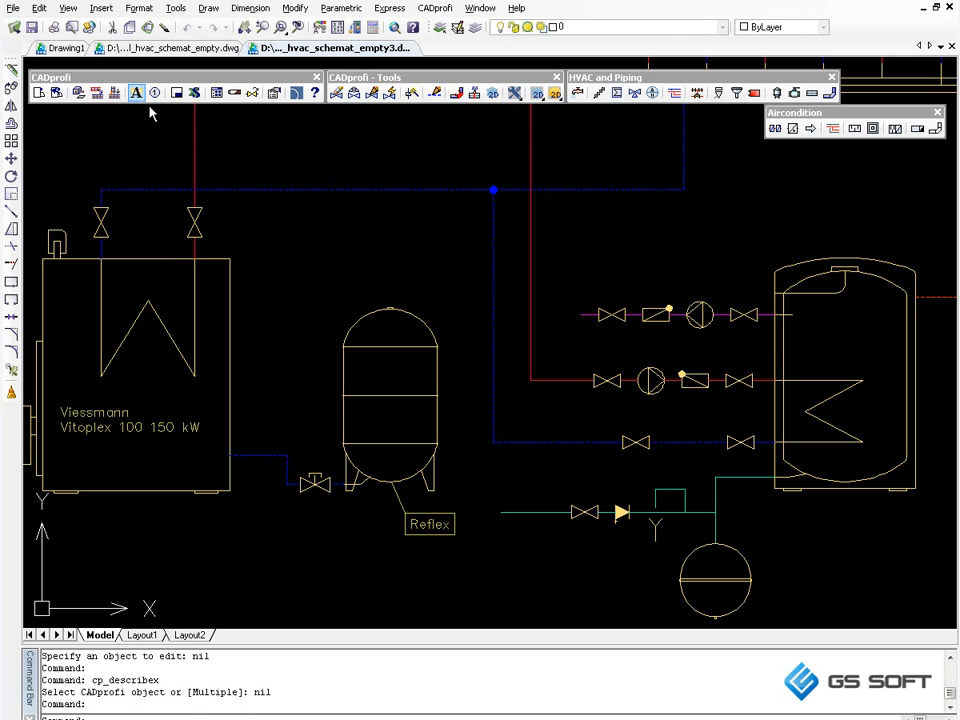
click(700, 314)
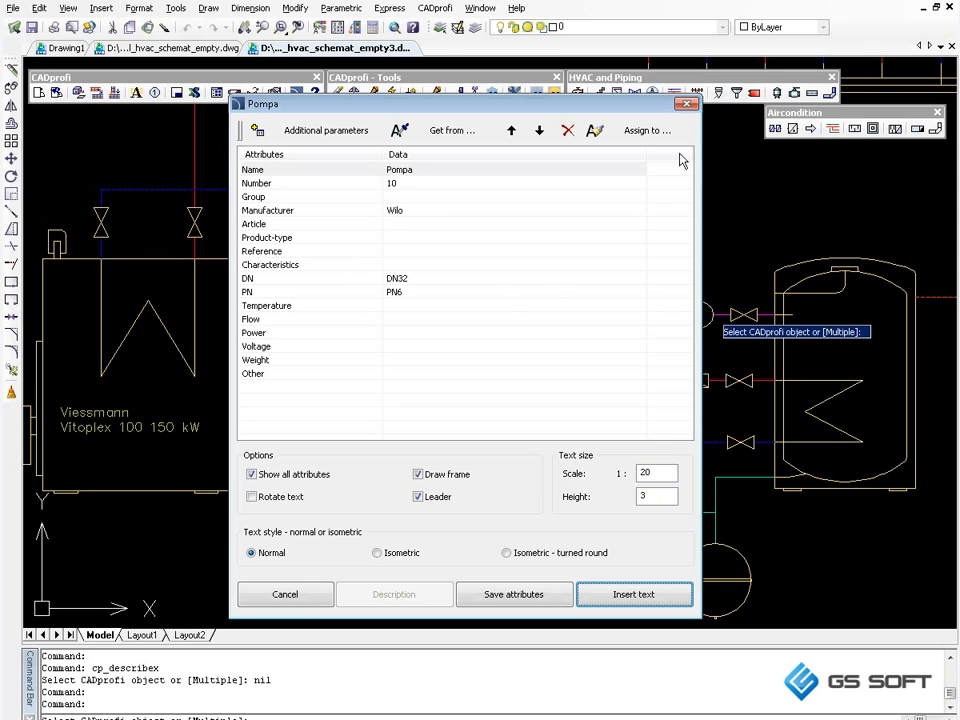
click(689, 104)
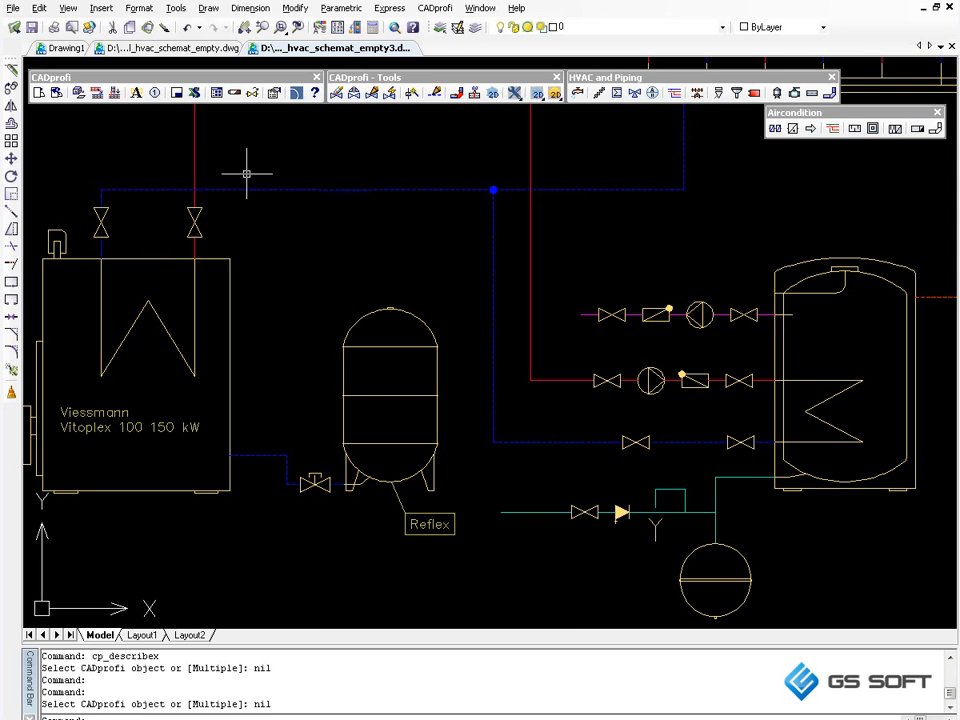
Step: Copy the Manufacturer, DN and PN attributes from the magenta-line pump to the red-line pump and save them
click(137, 92)
click(650, 380)
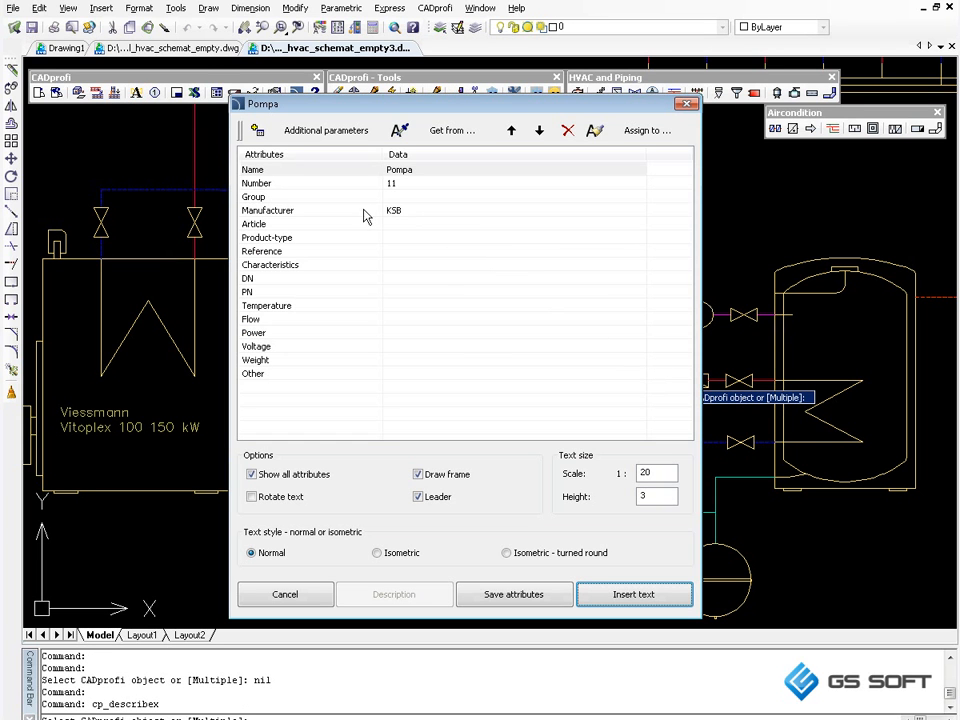
click(333, 213)
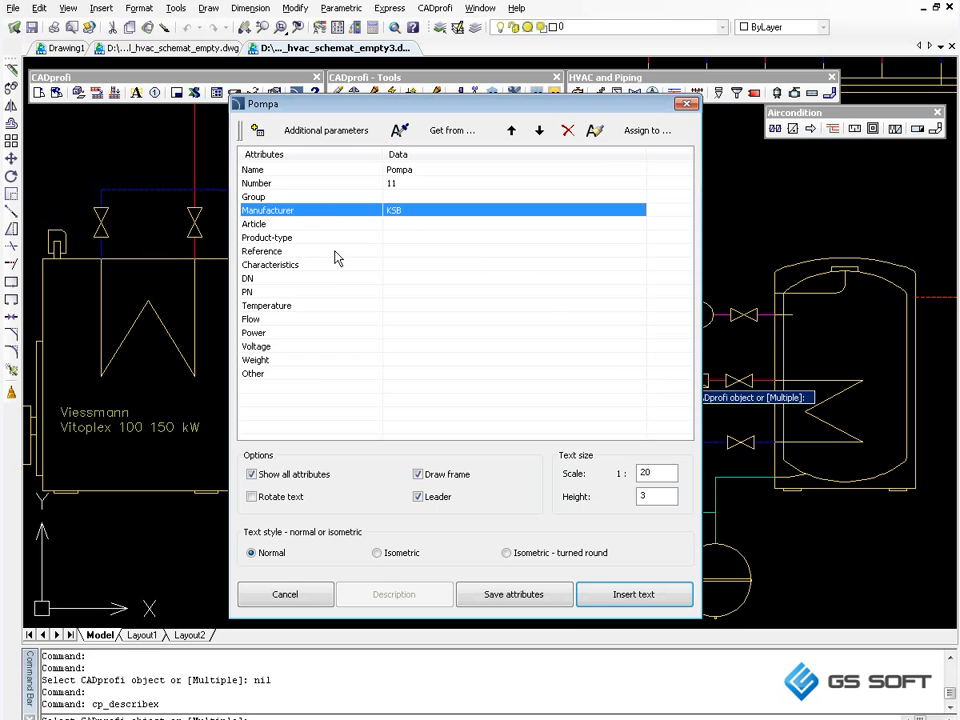
click(337, 281)
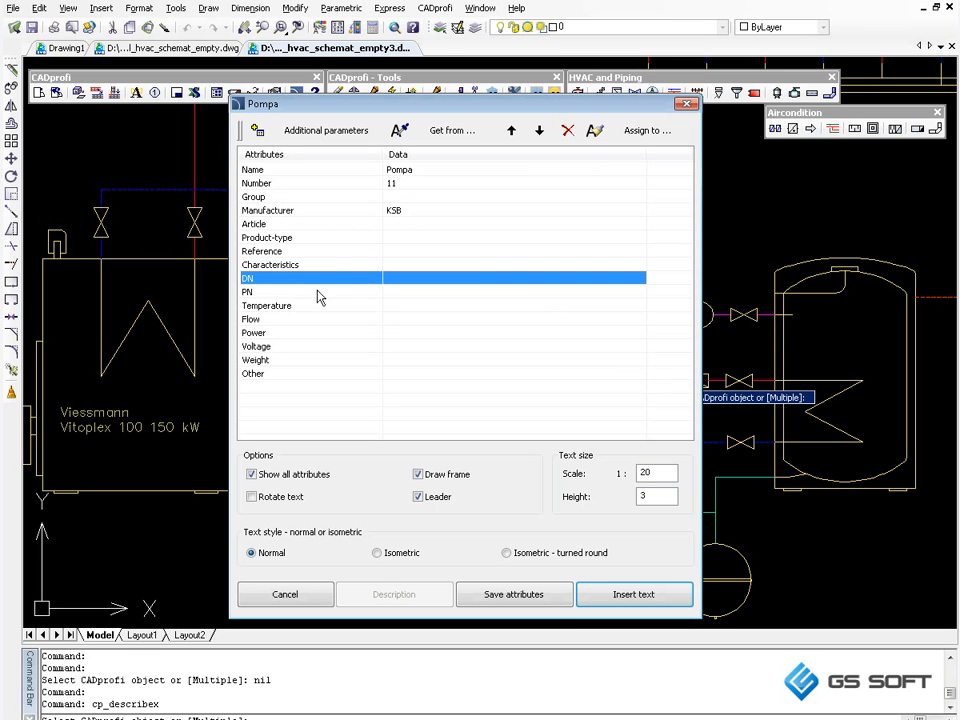
shift+click(317, 292)
ctrl+click(347, 217)
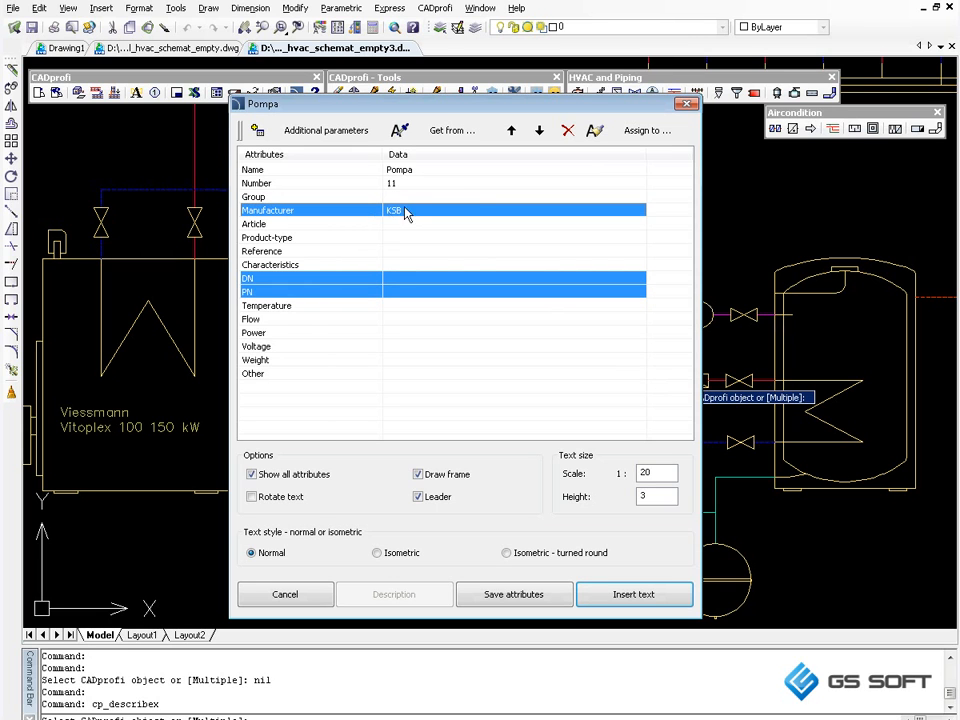
click(440, 132)
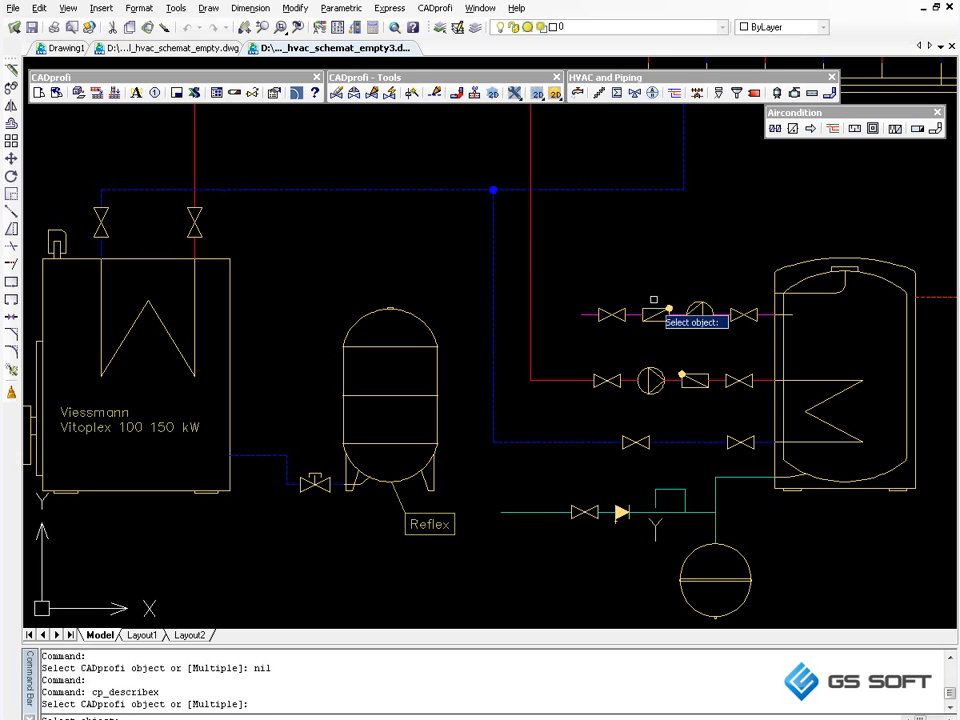
click(688, 316)
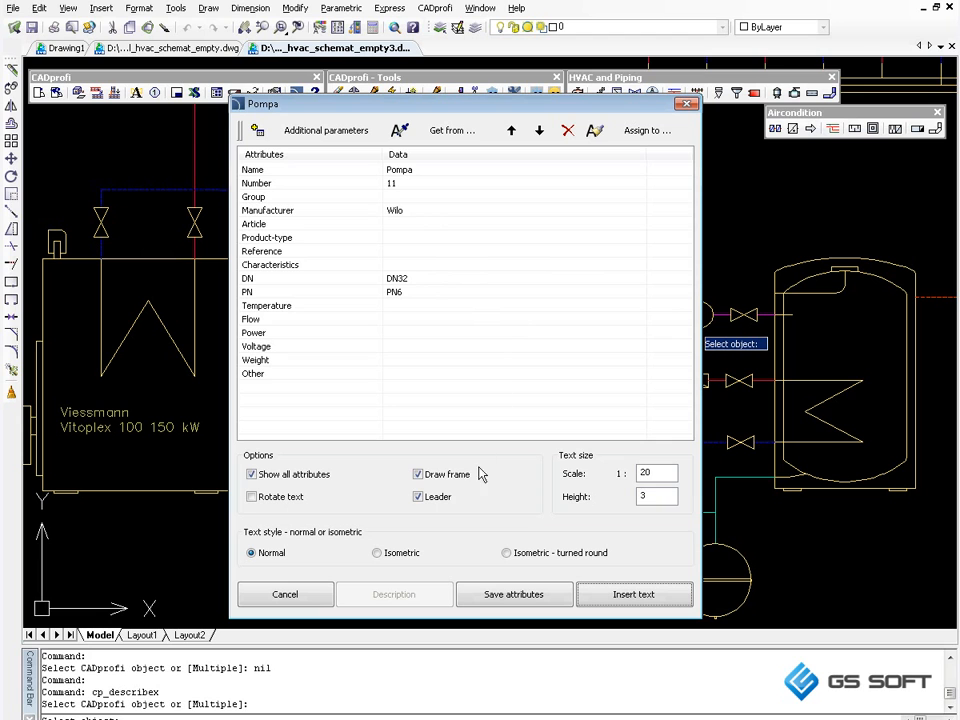
click(476, 596)
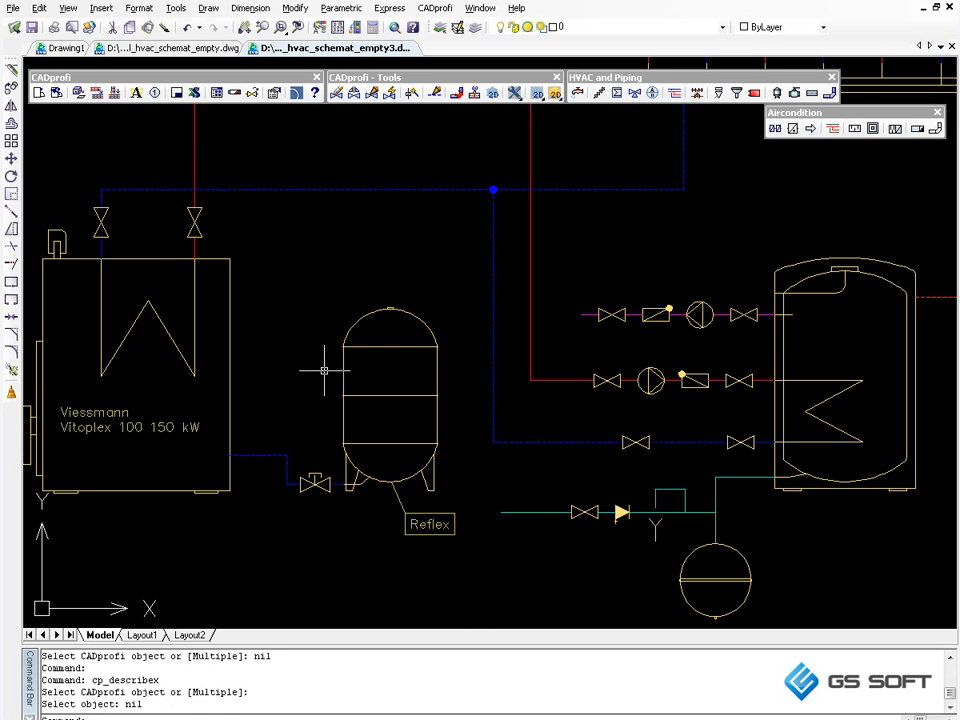
Step: Number the Viessmann boiler at height 1.8 and scale 1:25, placing the number on an angled leader above its upper edge with ortho off
click(155, 94)
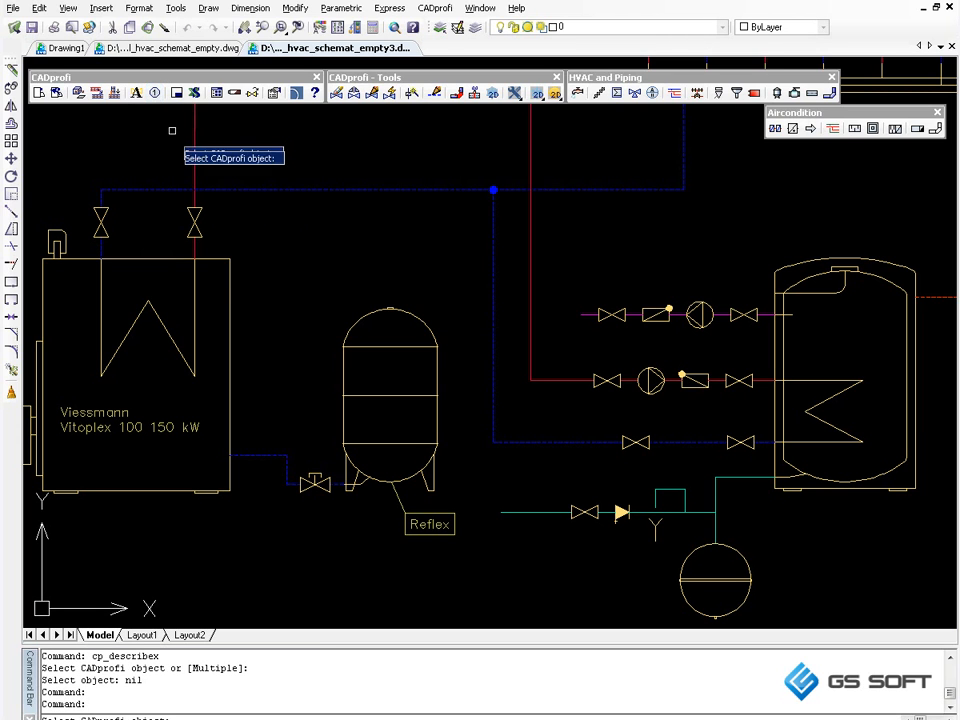
click(210, 259)
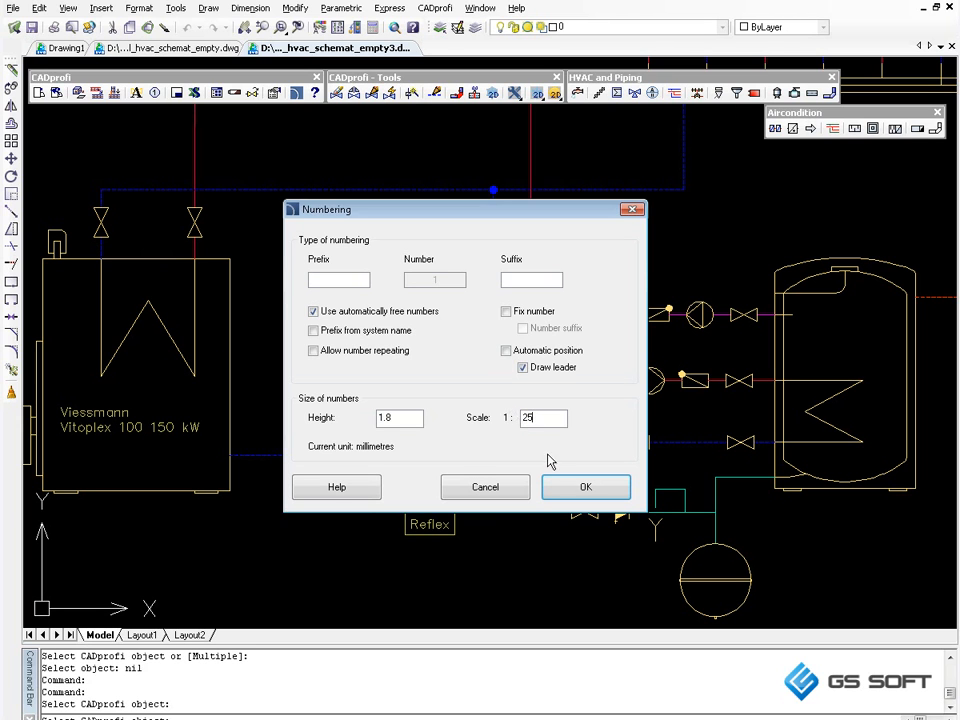
click(580, 488)
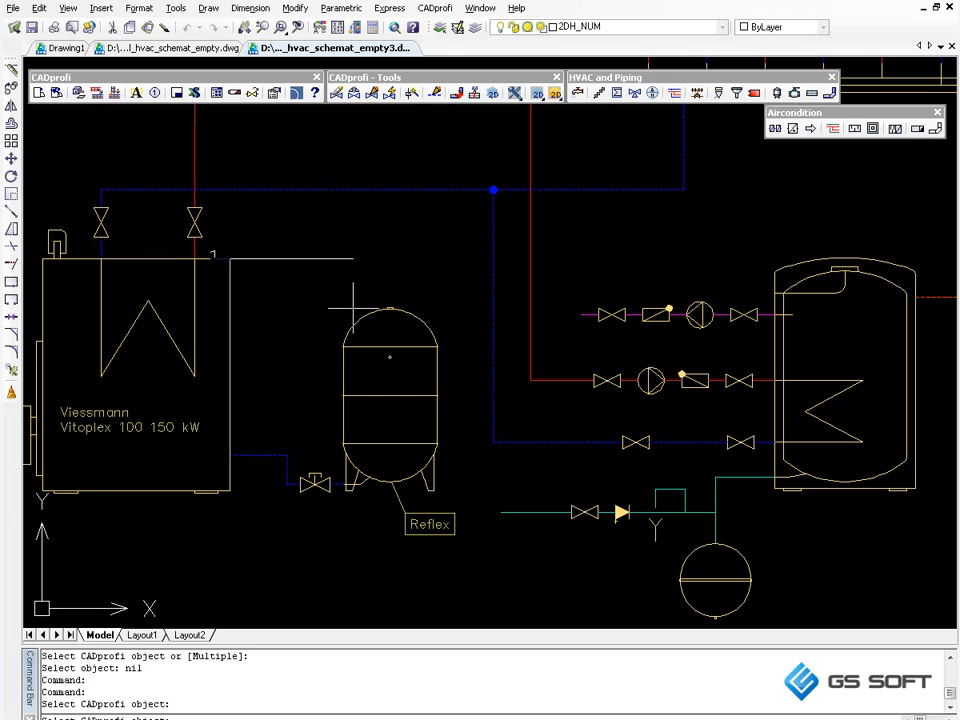
key(F8)
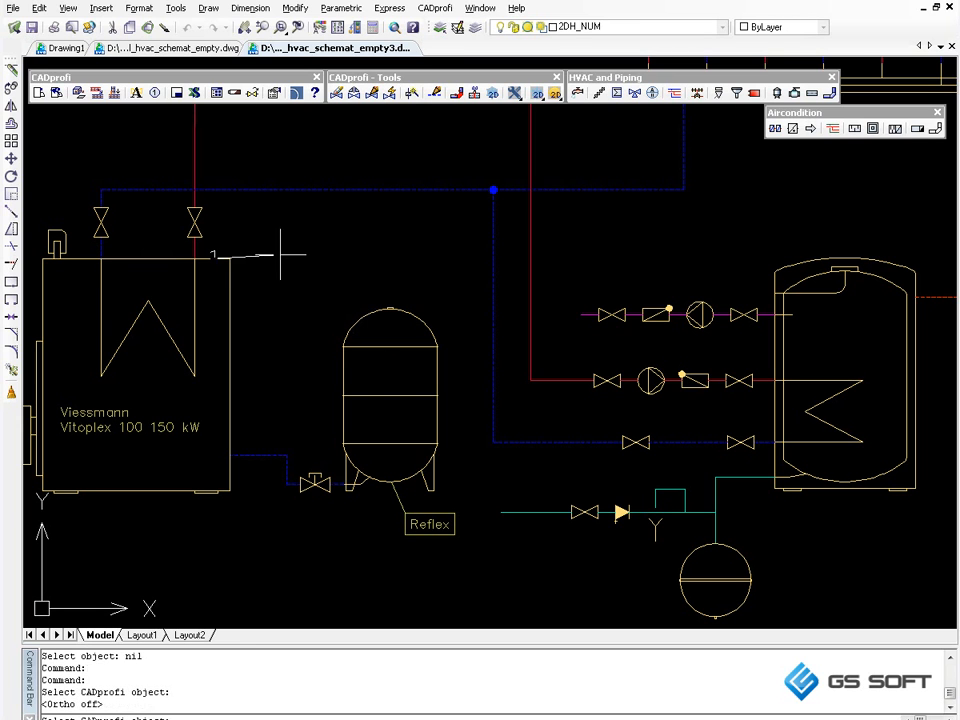
click(229, 238)
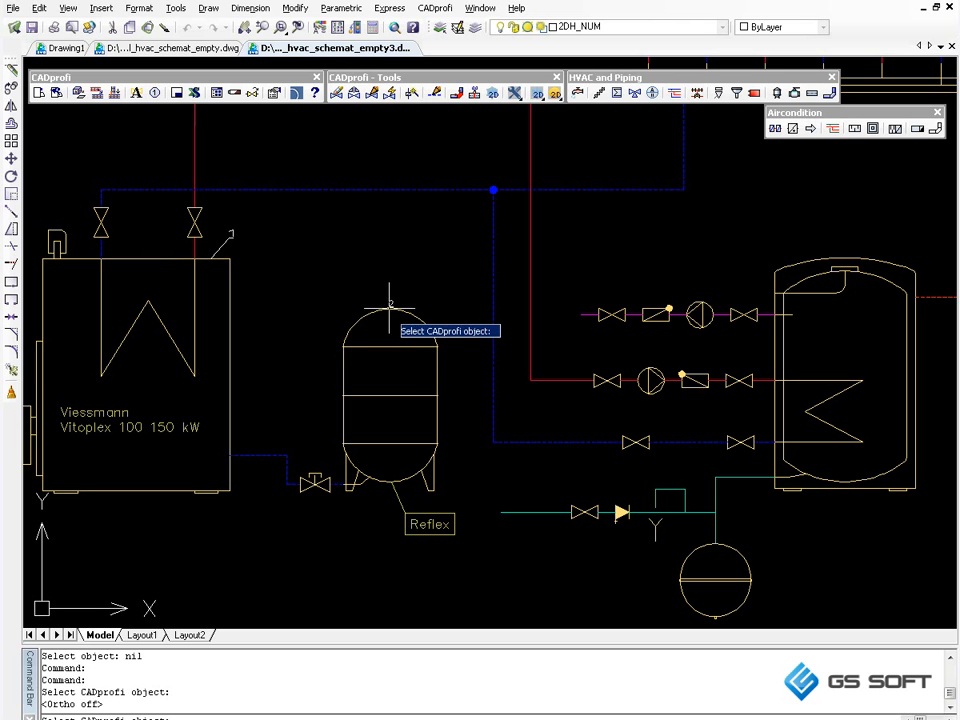
Step: Number in sequence the Reflex vessel, the storage tank, the round expansion vessel and the first stop valve on the lower blue line, using leaders
click(390, 312)
click(368, 290)
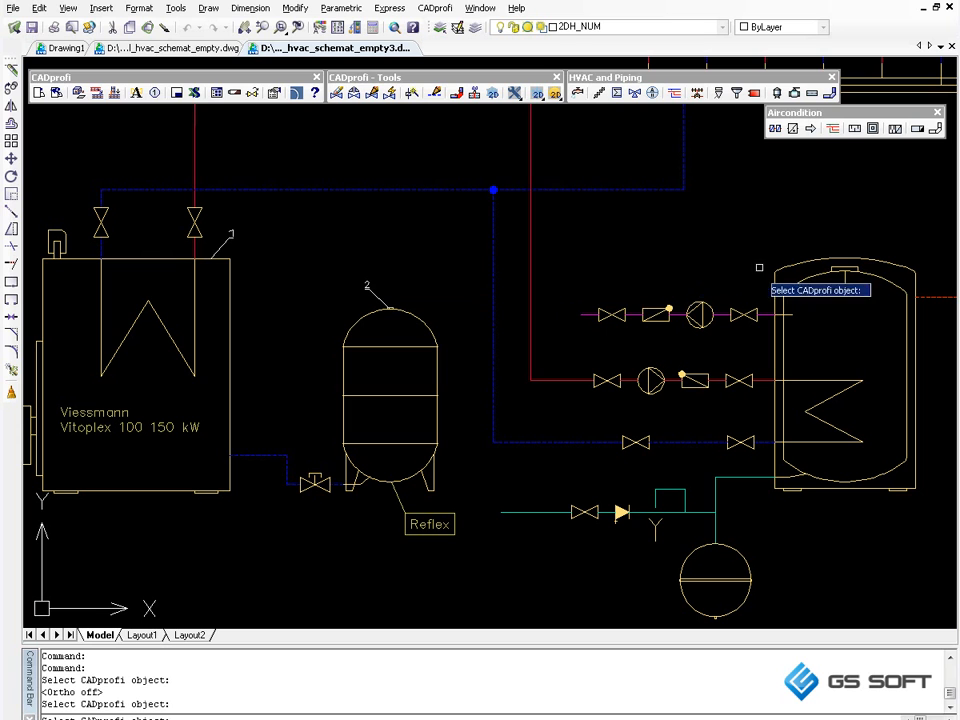
click(793, 262)
click(781, 245)
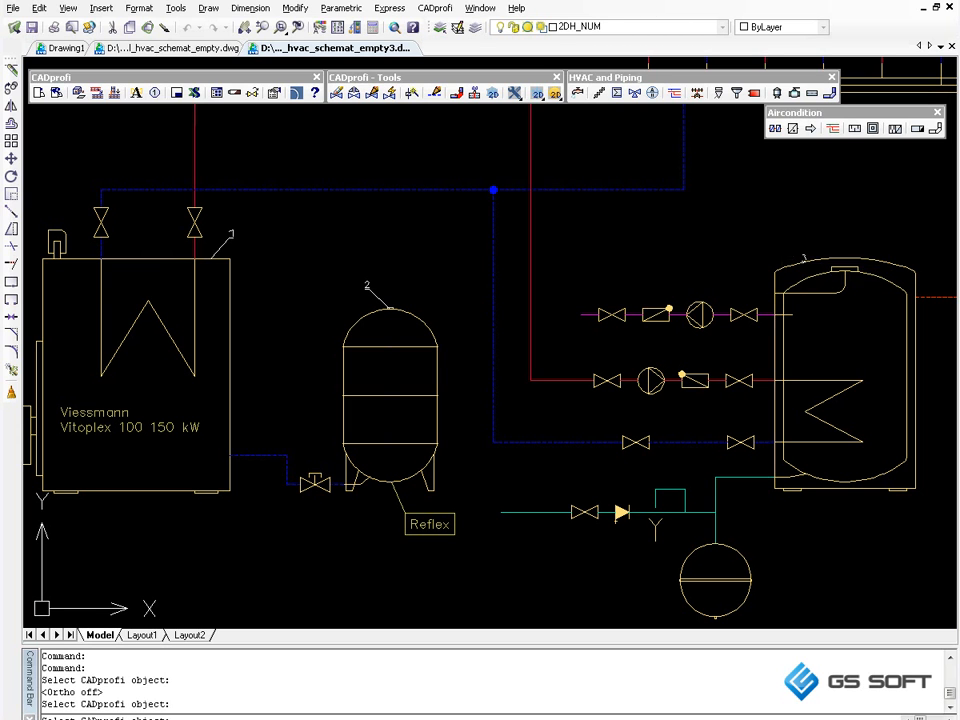
click(682, 566)
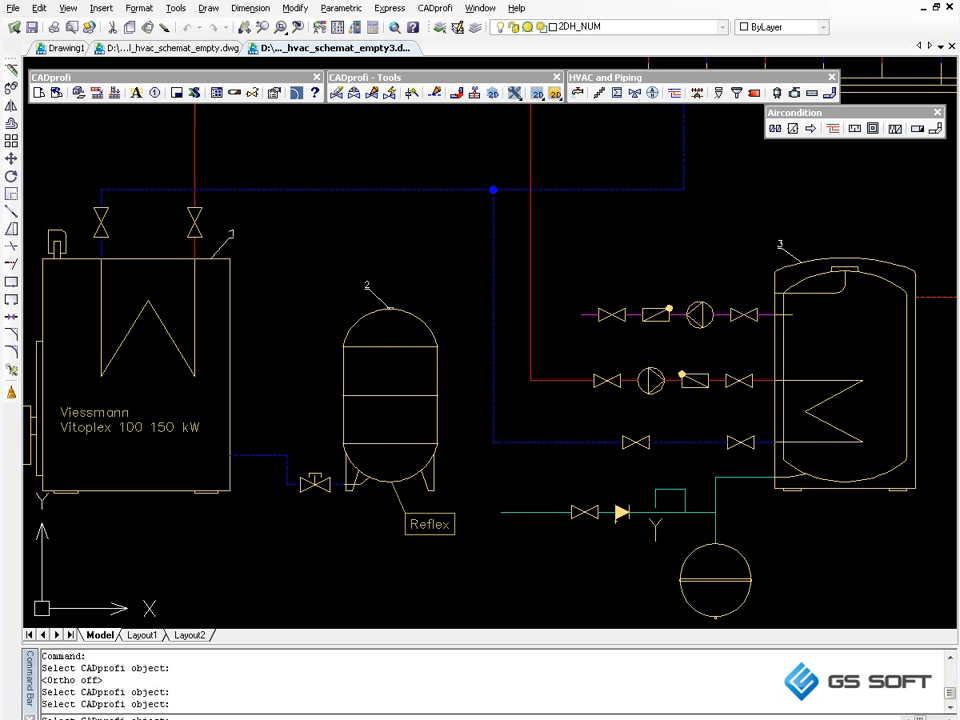
click(645, 572)
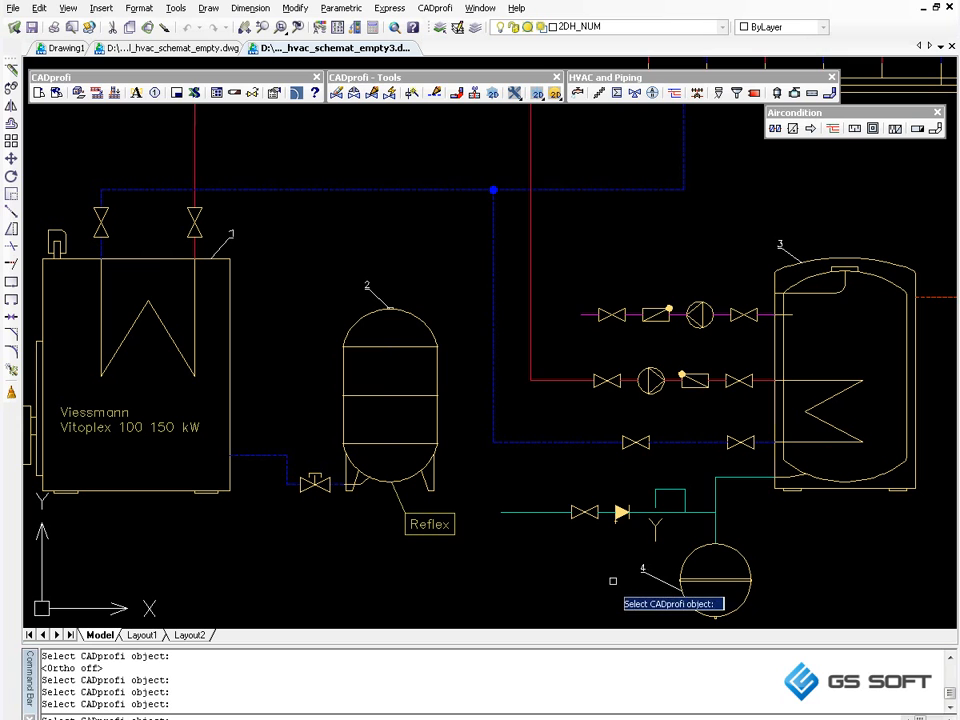
click(626, 438)
click(611, 416)
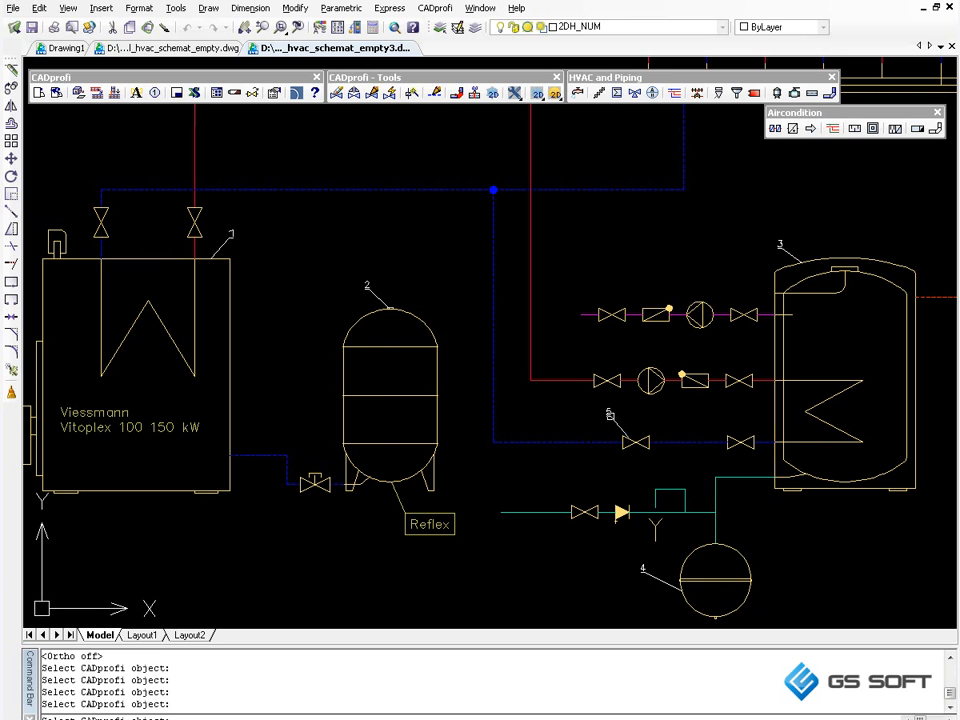
key(Escape)
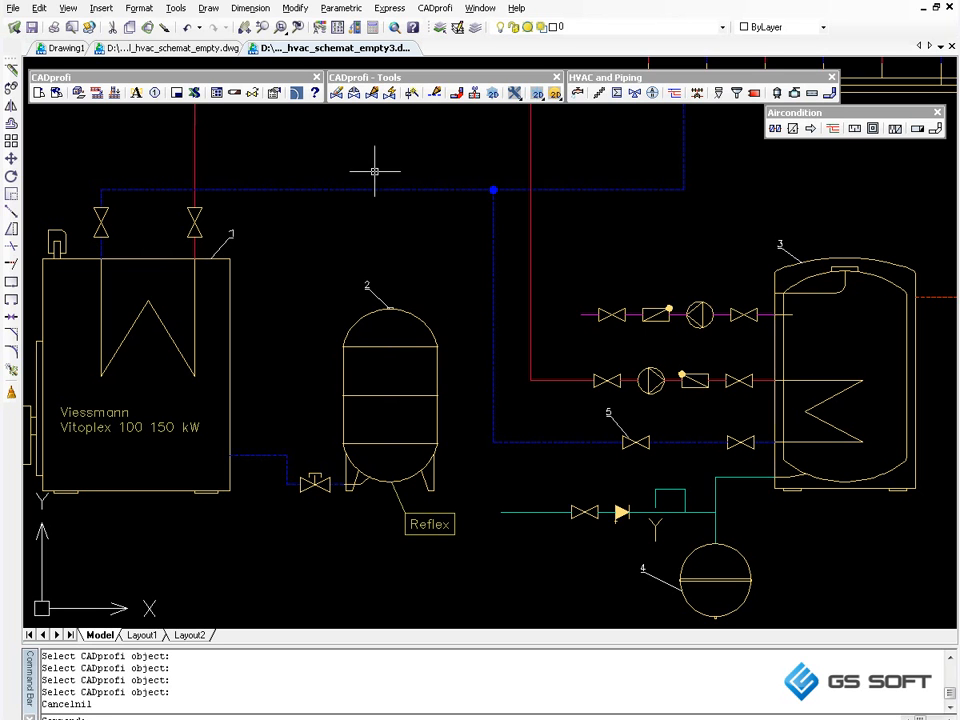
Step: Delete the numbered stop valve symbol from the lower blue line
click(337, 94)
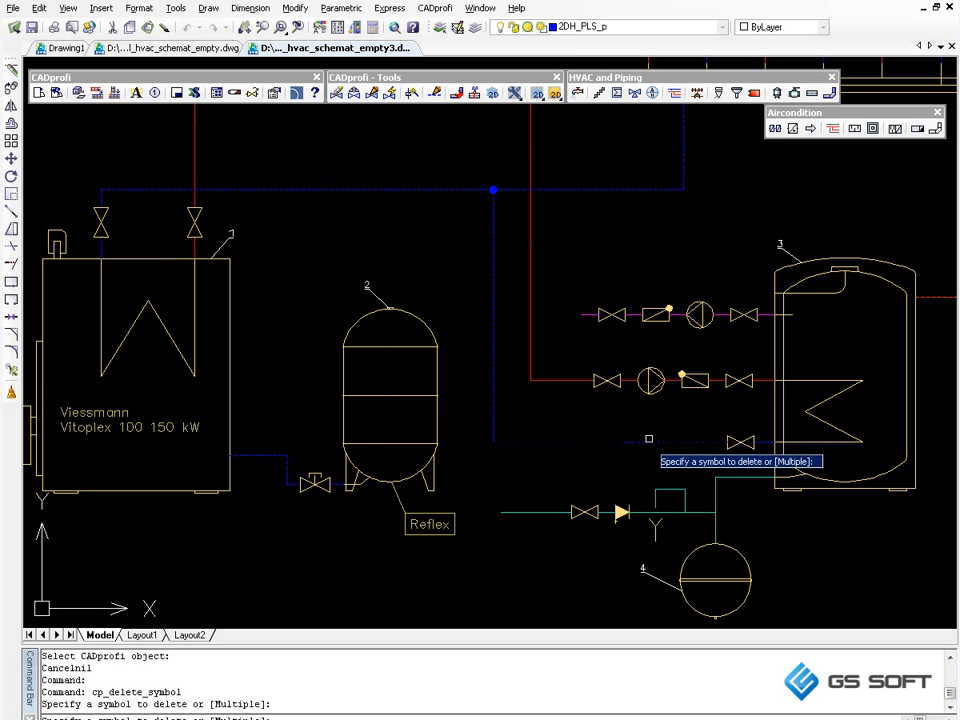
scroll(640, 435, down, 3)
scroll(645, 458, up, 2)
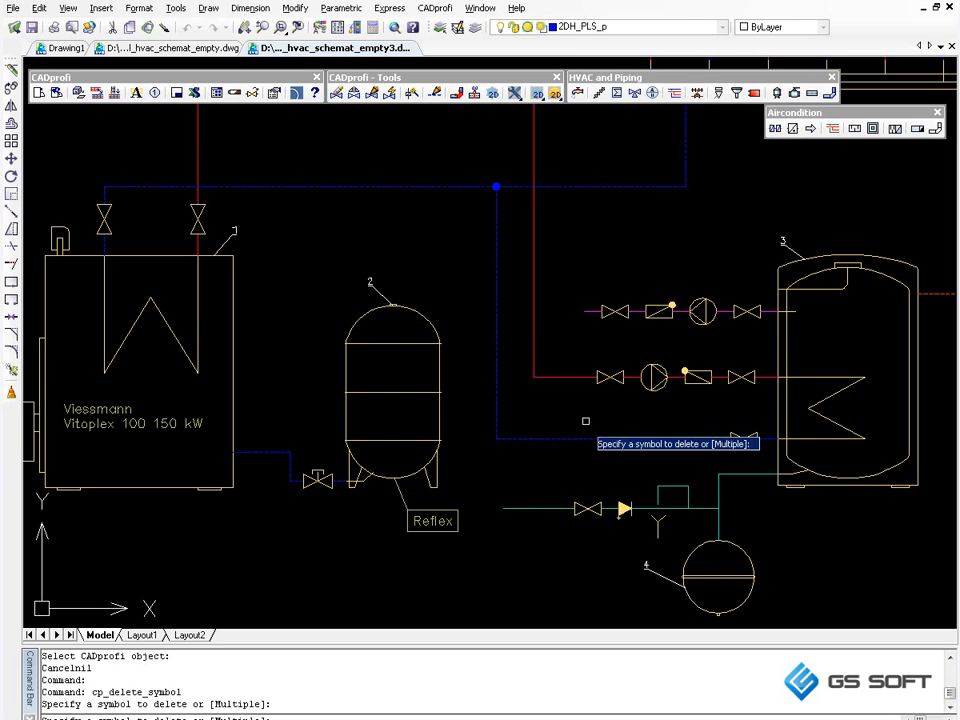